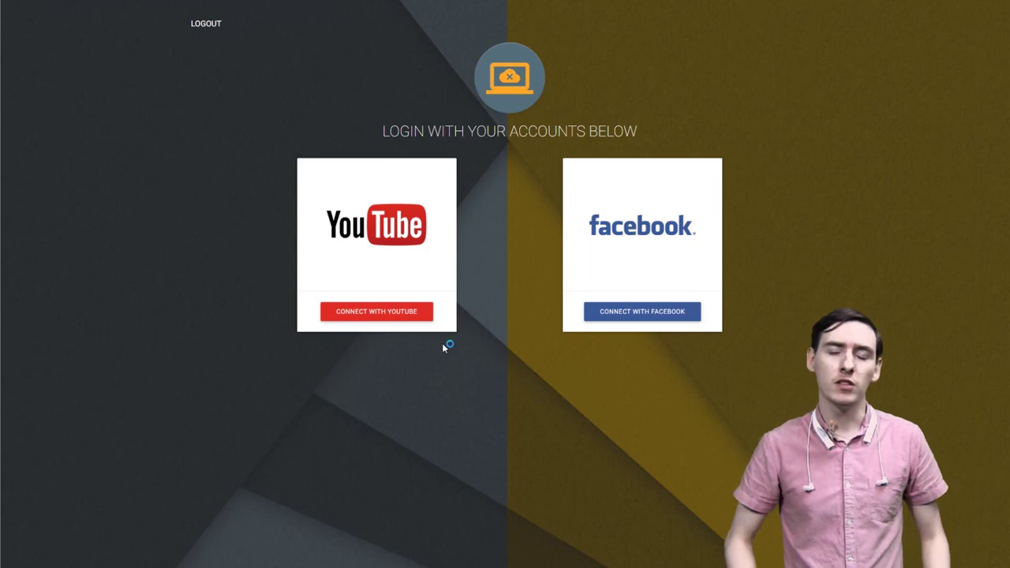
- Link a Google account for YouTube and a Facebook account, then proceed to the Universal Uploader
click(409, 318)
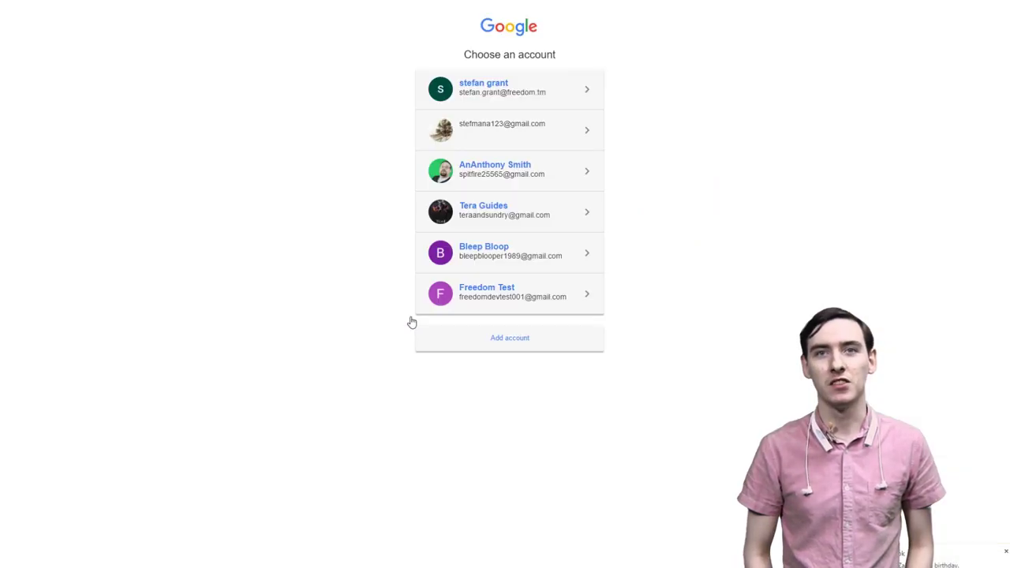
click(528, 136)
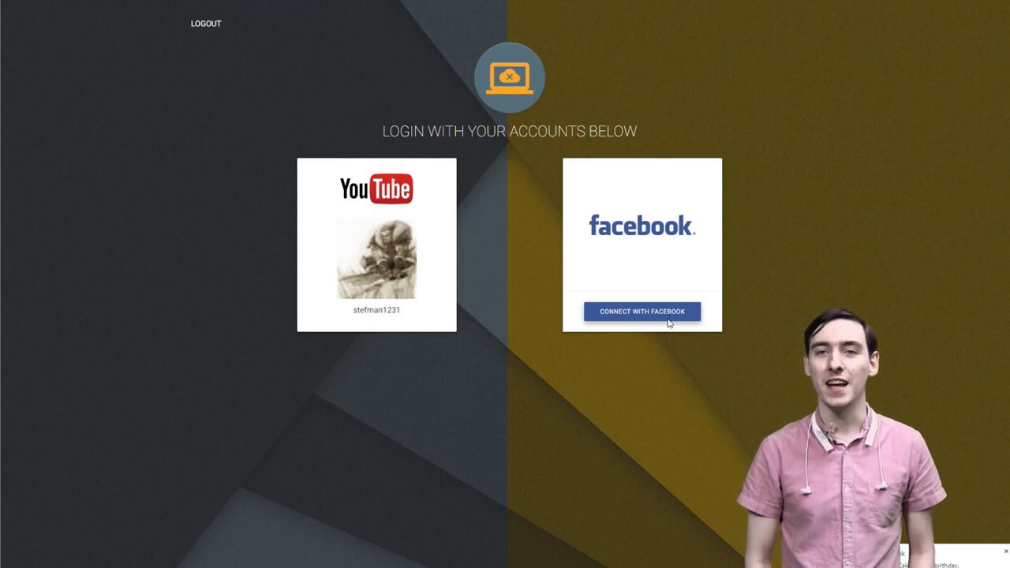
click(668, 317)
click(563, 376)
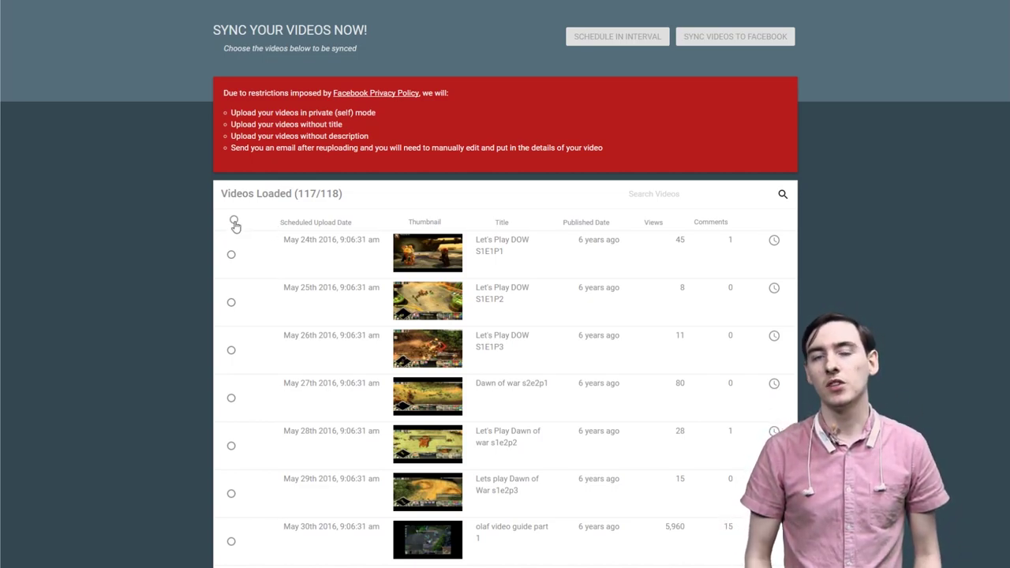
- Toggle the select-all and first-video selections, then search 'aw' and clear the search
click(234, 222)
click(234, 222)
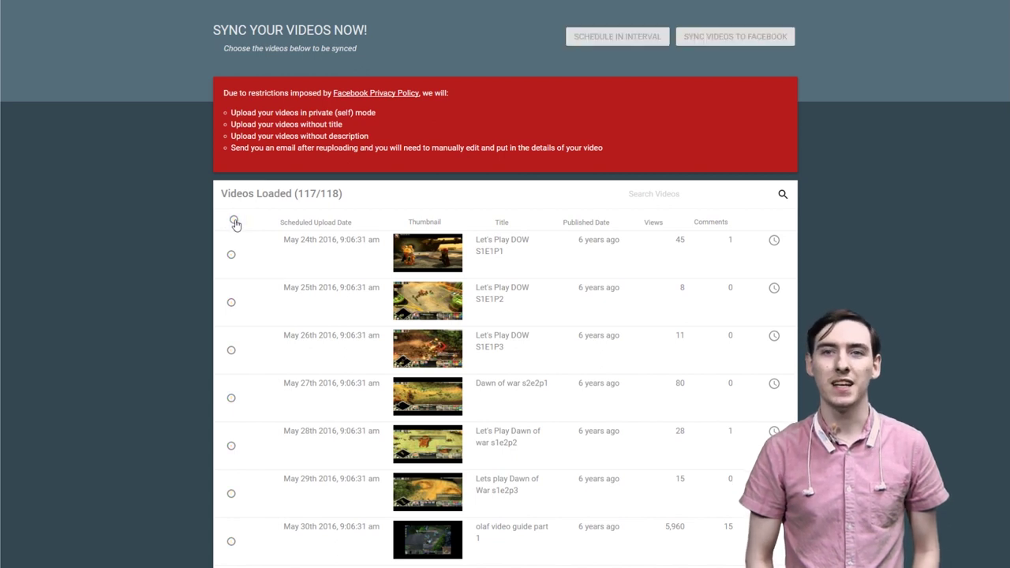
click(231, 257)
click(231, 257)
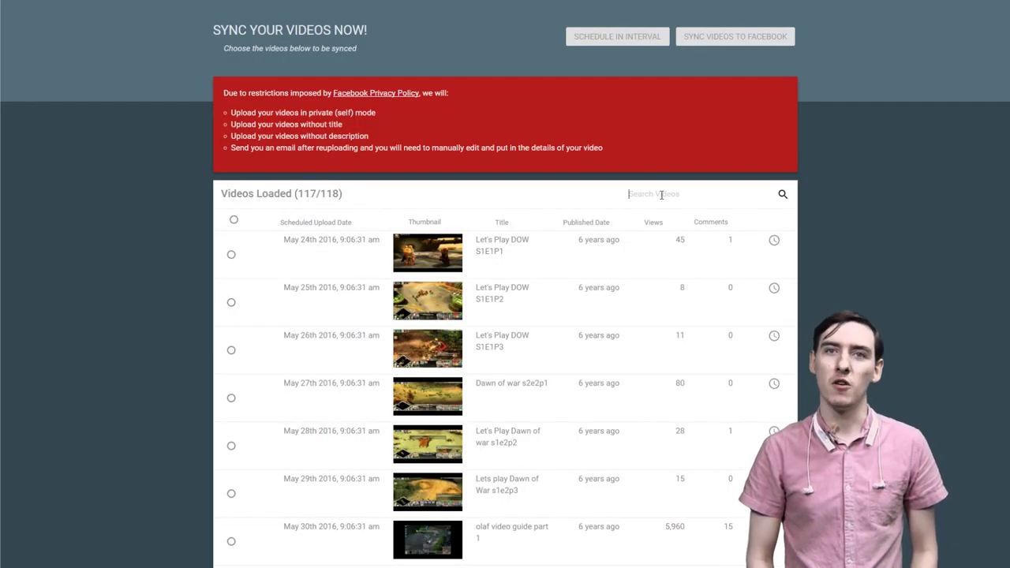
text(awn)
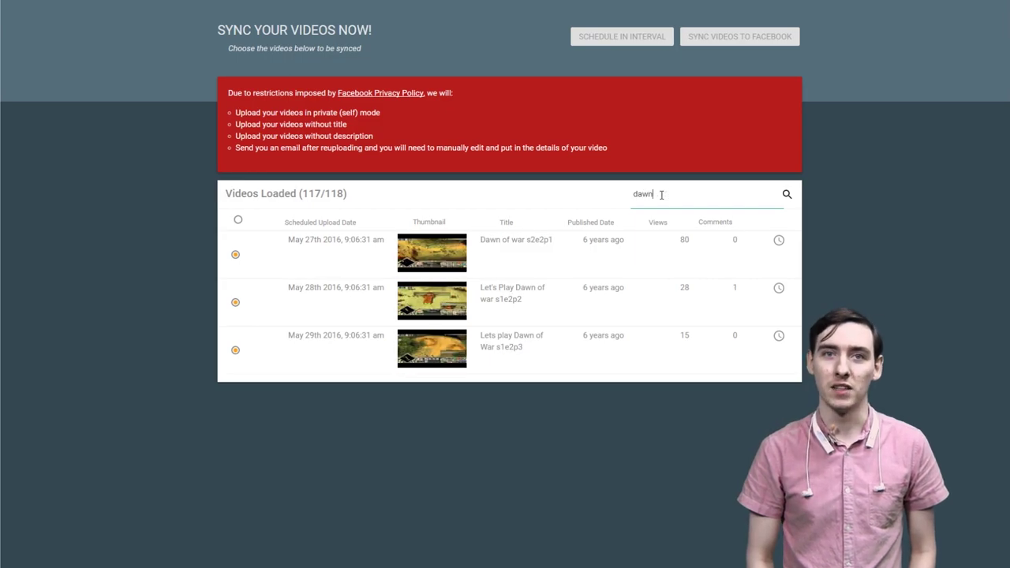
key(BackSpace)
key(BackSpace)
key(BackSpace)
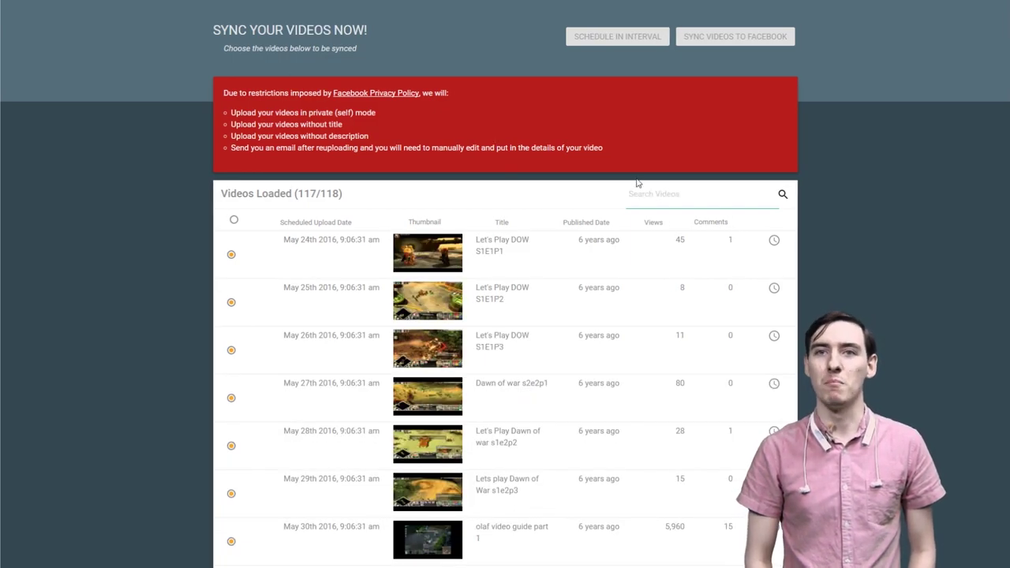
- Sort the video list by title in reverse order and deselect all videos
click(500, 224)
click(506, 228)
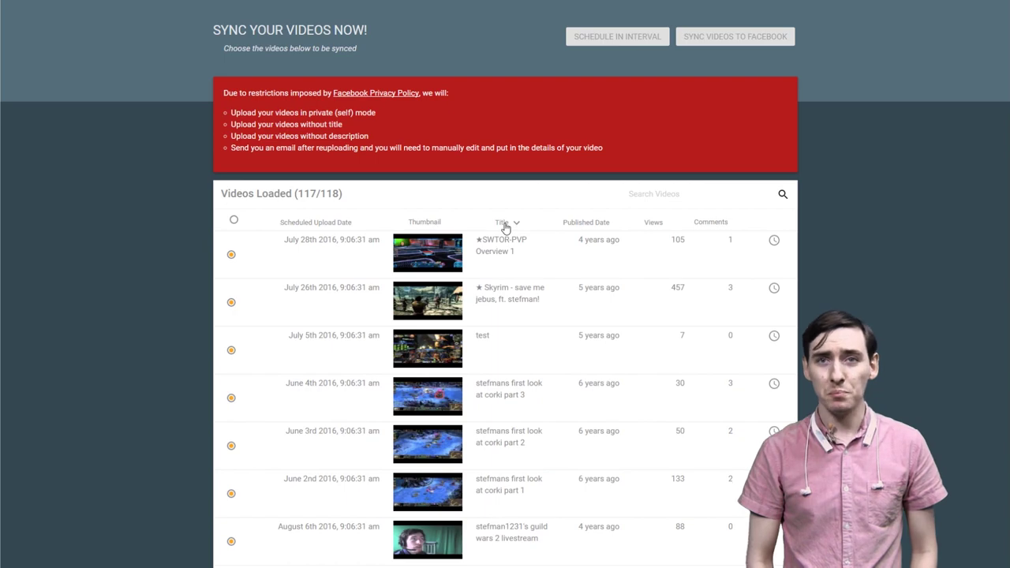
click(233, 221)
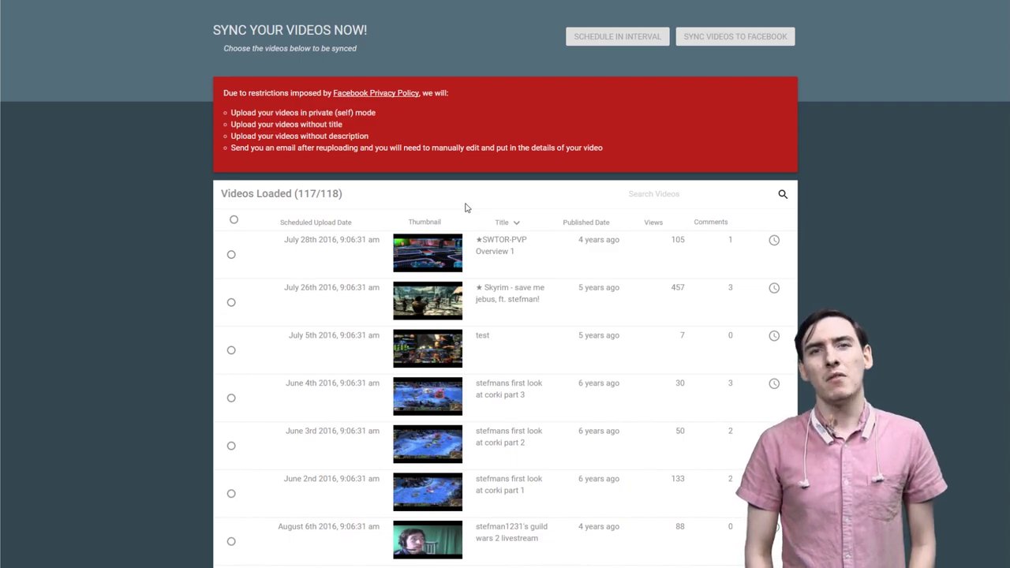
- Select the SWTOR-PVP Overview 1 and Skyrim videos, cancelling the single-video schedule popup
click(231, 254)
click(231, 304)
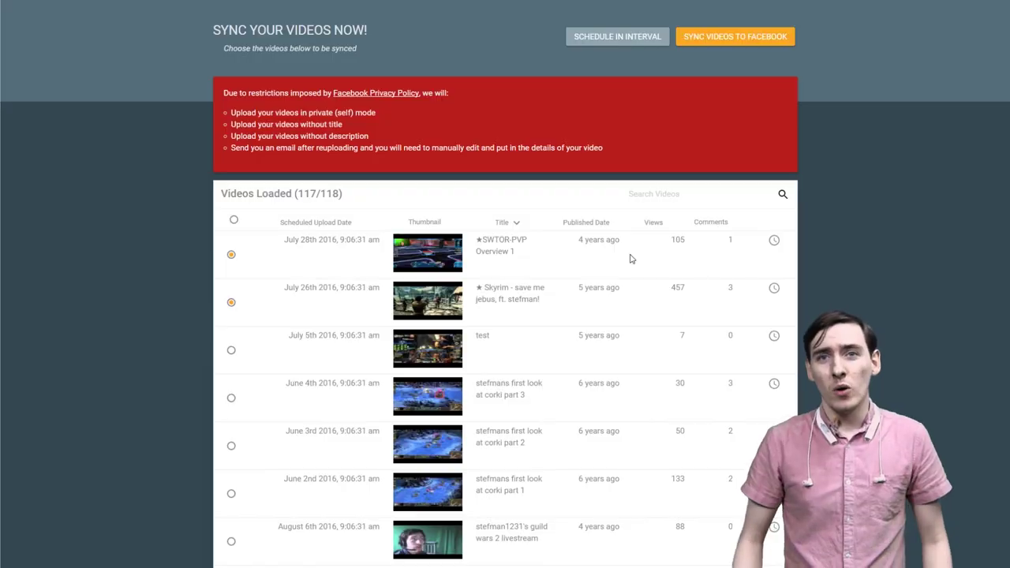
click(773, 242)
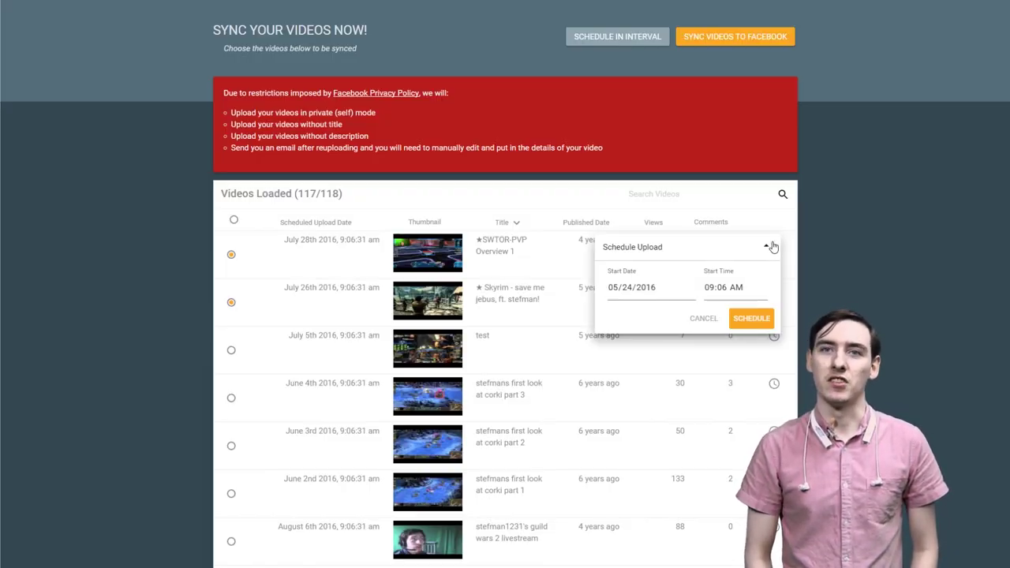
click(703, 318)
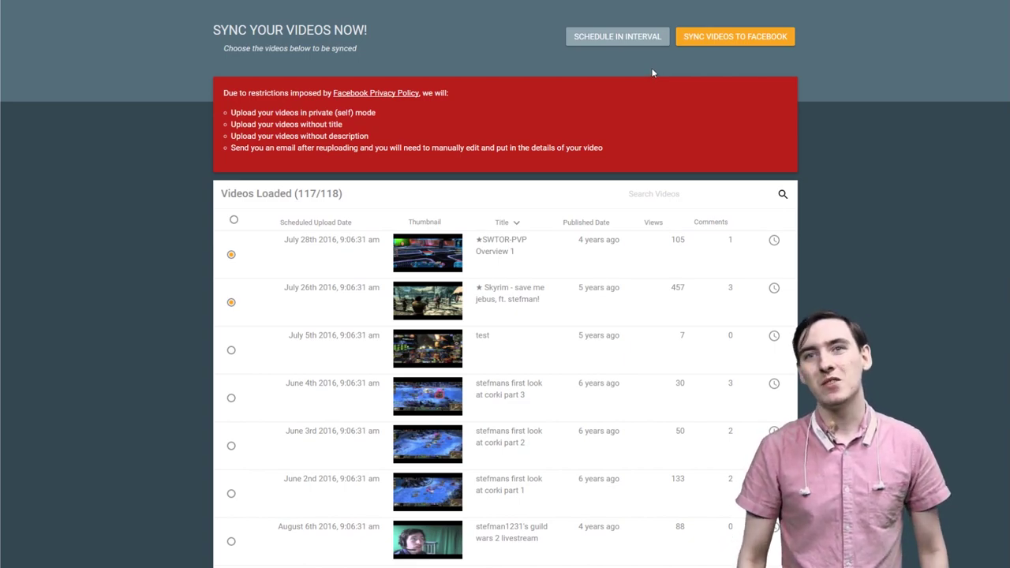
- Schedule both videos at a 1-day interval (May 24th and 25th 2016), then clear the selection
click(645, 43)
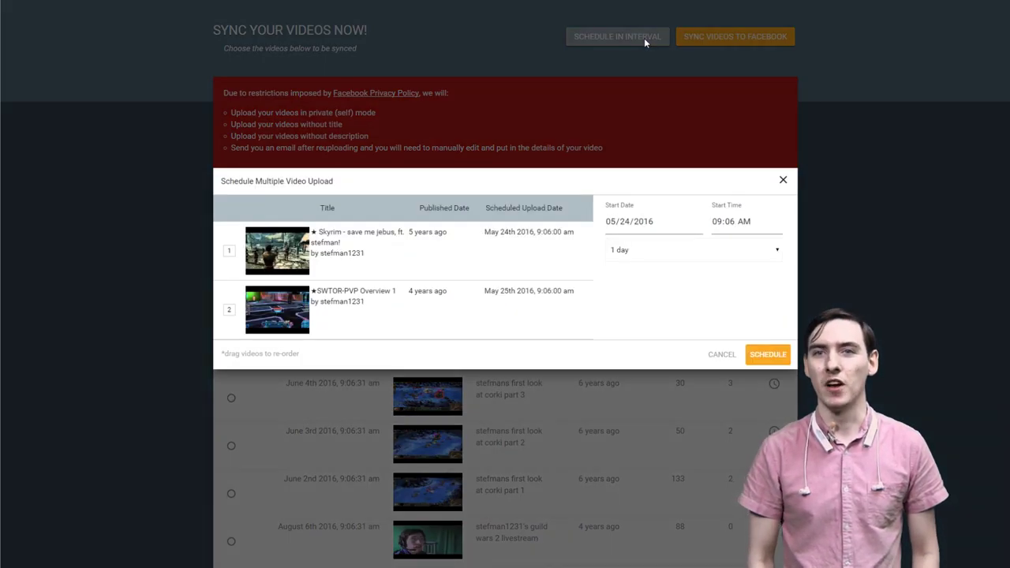
click(783, 180)
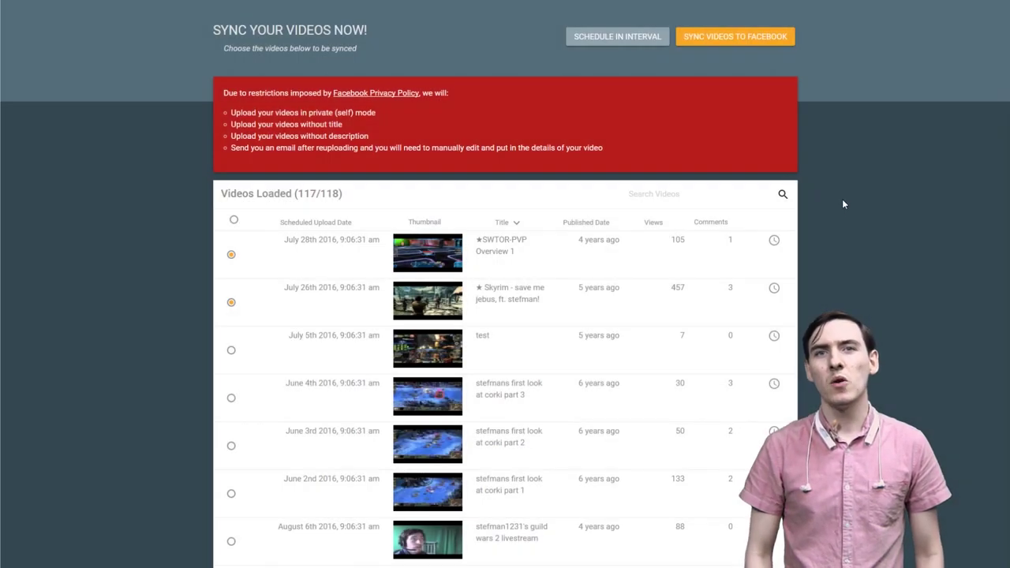
click(234, 220)
click(235, 221)
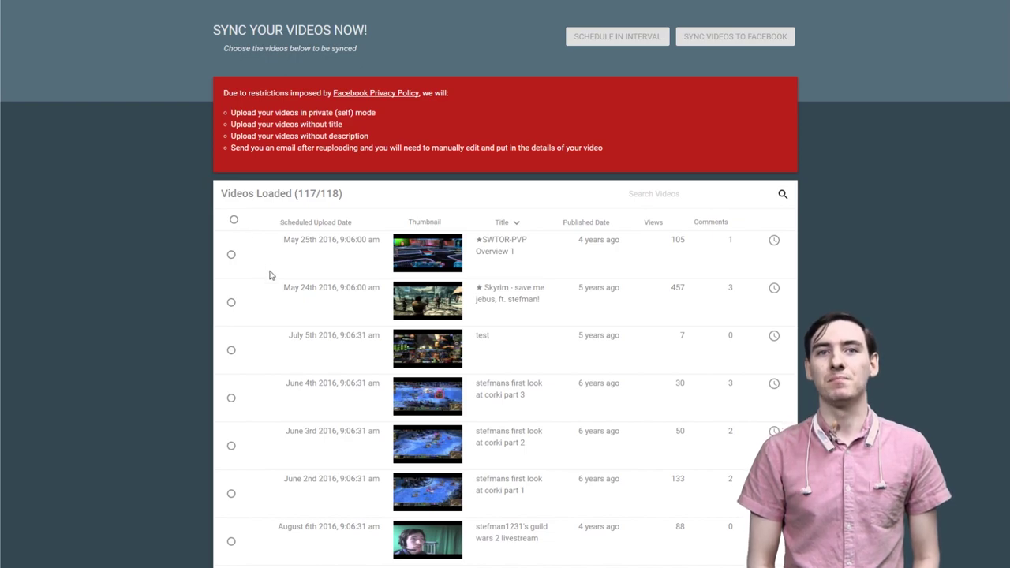
- Select SWTOR-PVP Overview 1 and set its upload start date to 05/26/2016
click(231, 256)
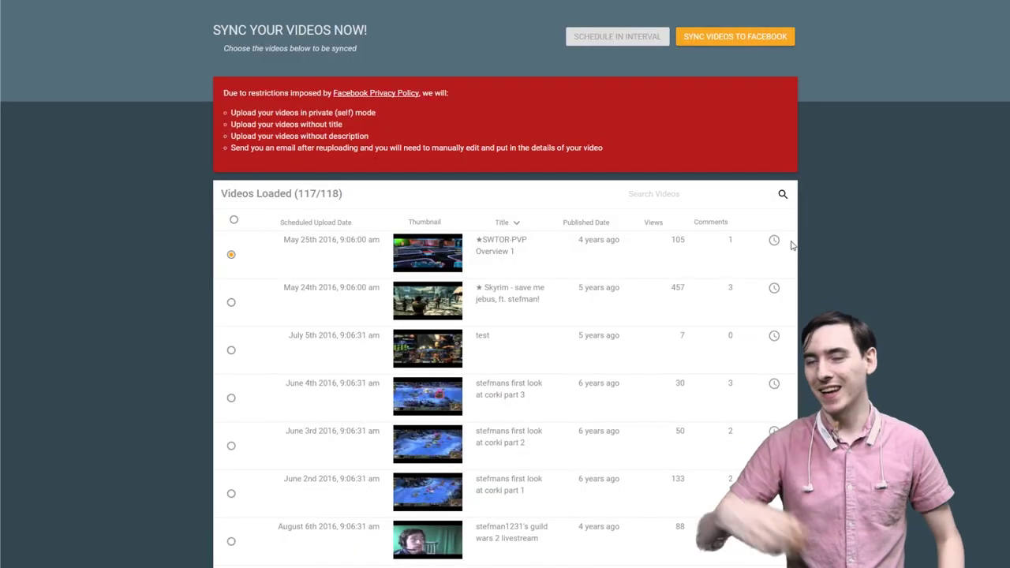
click(774, 239)
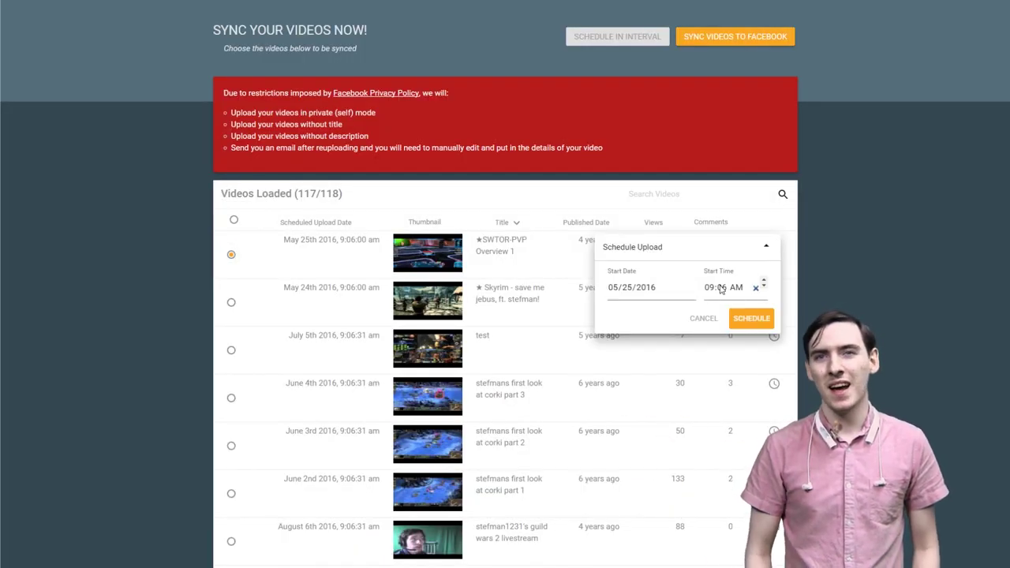
click(613, 287)
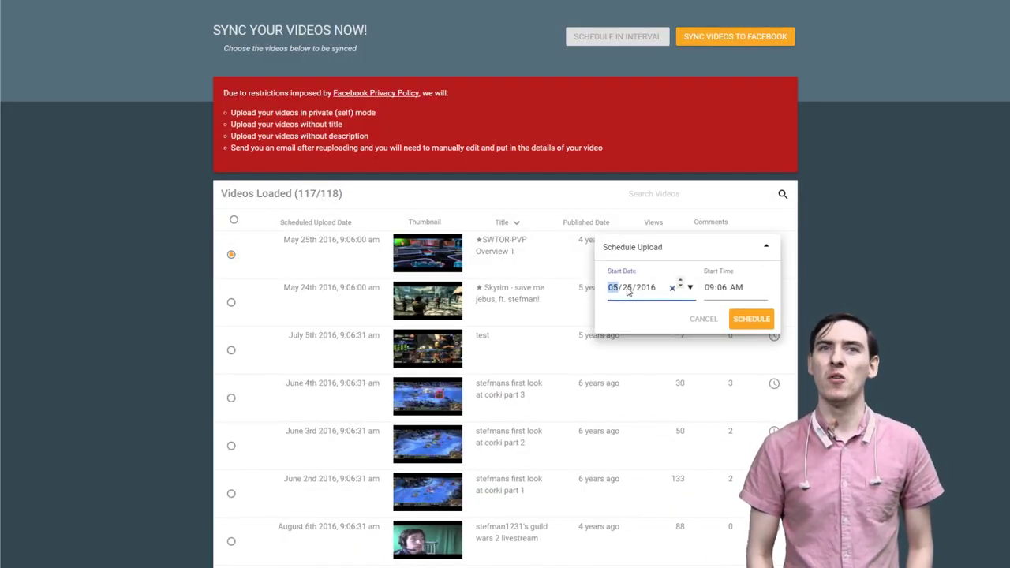
click(627, 287)
- Set the upload start time to 07:00 PM and confirm the schedule
click(708, 289)
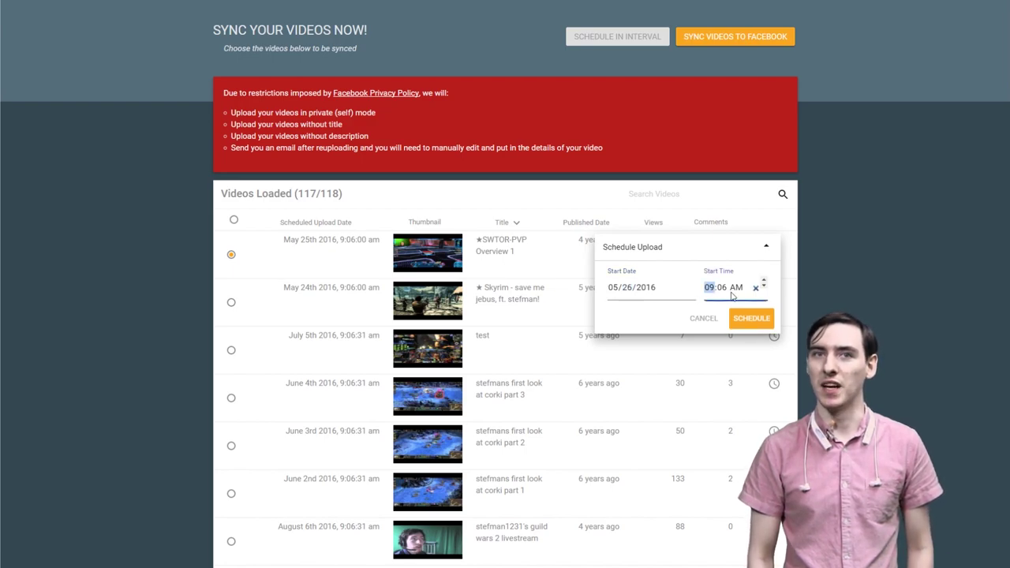
click(764, 289)
click(763, 289)
key(Right)
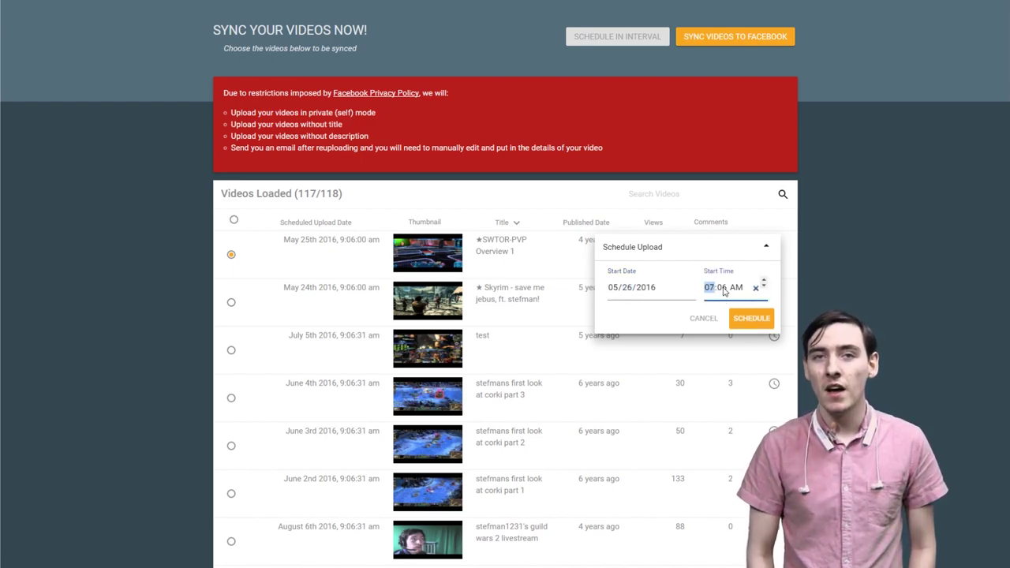
click(764, 290)
click(763, 289)
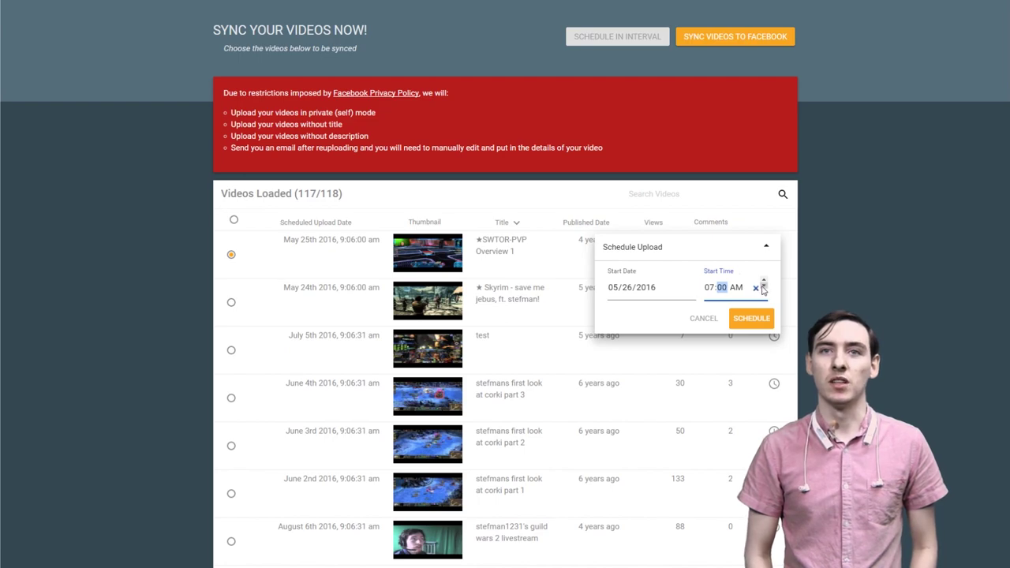
key(Left)
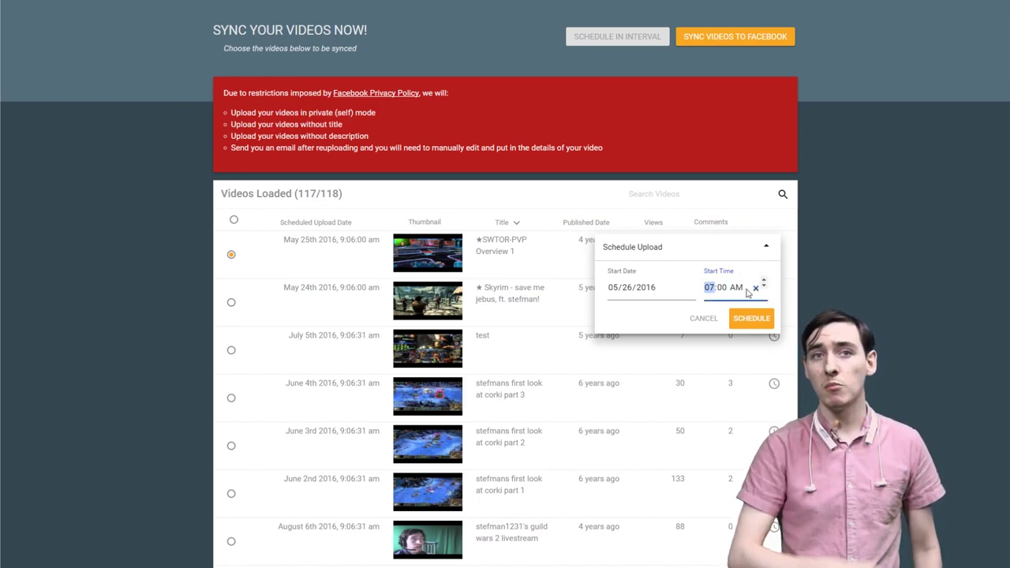
key(Right)
key(Right)
click(764, 281)
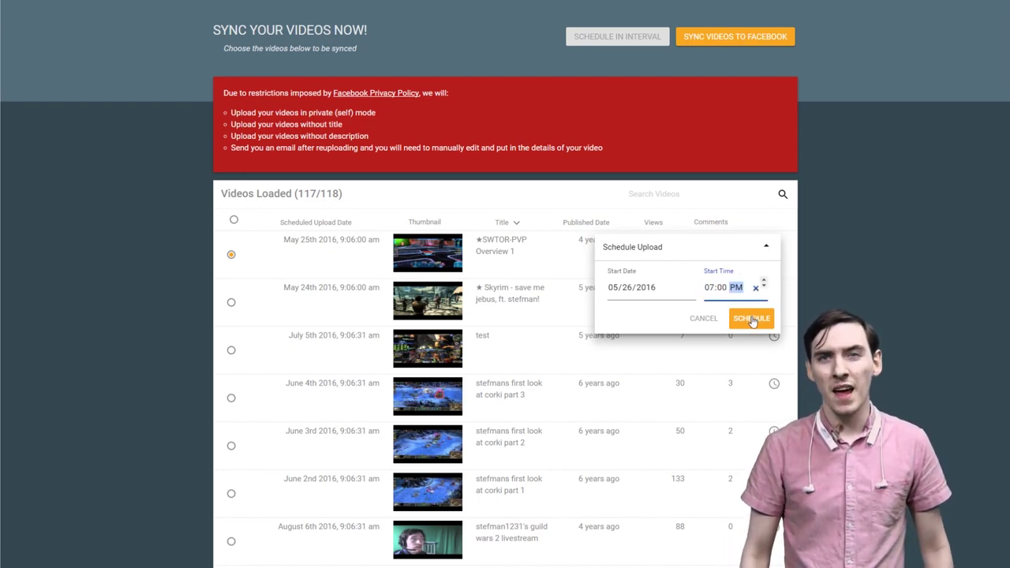
click(751, 320)
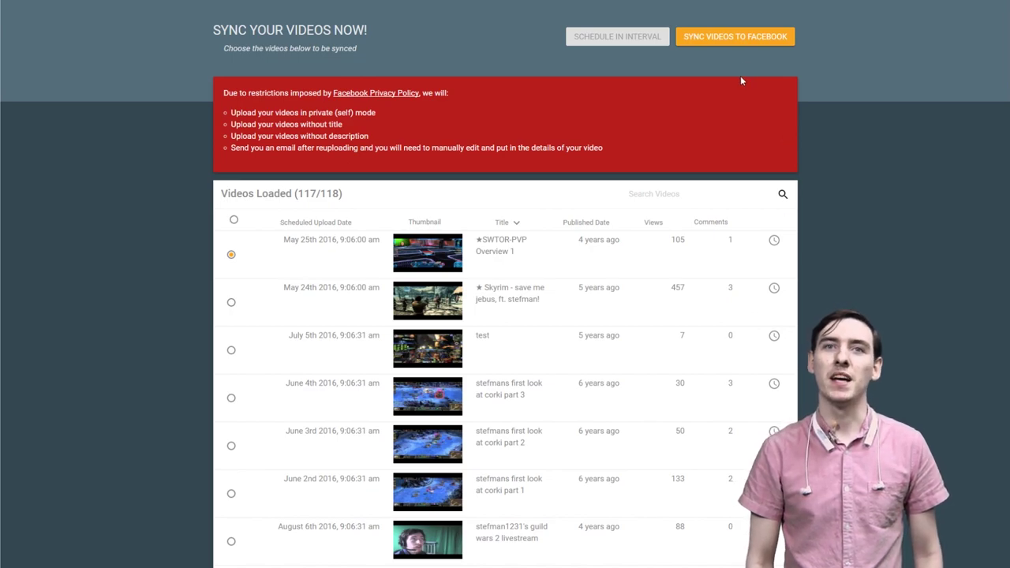
- Sync the selected video to the accepted Facebook page, entering a notification e-mail address, and dismiss the alert
click(757, 41)
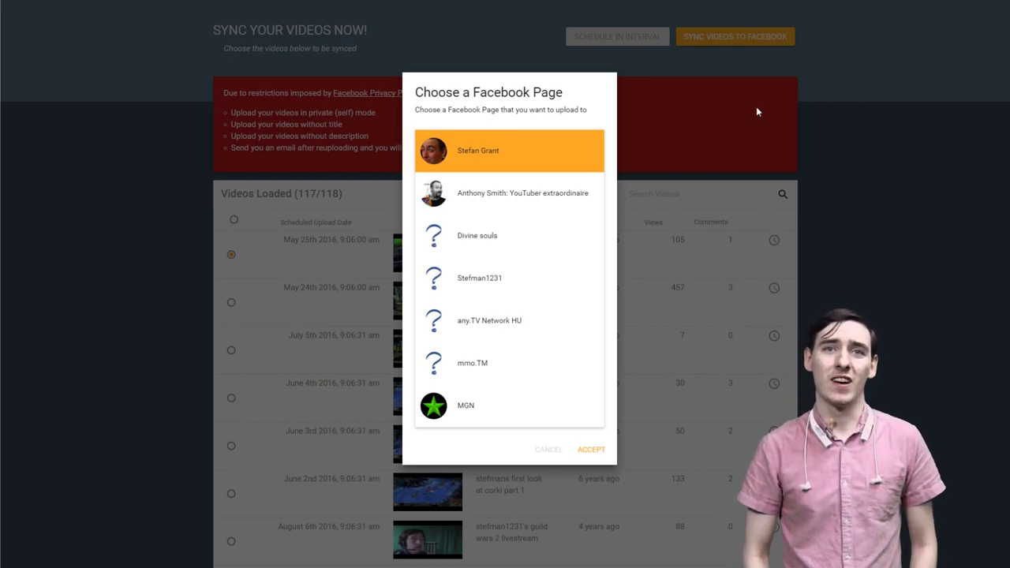
click(588, 450)
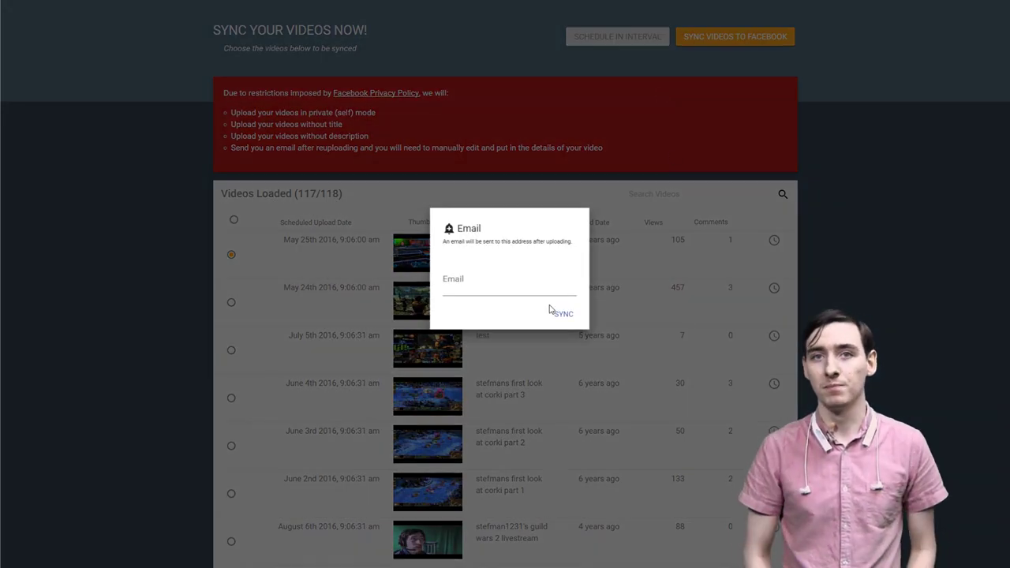
click(496, 288)
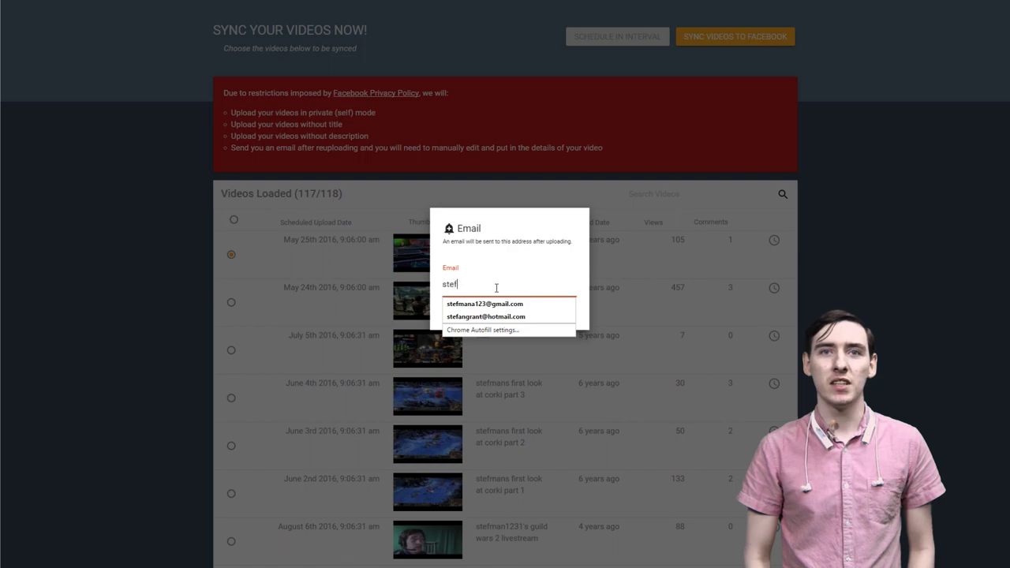
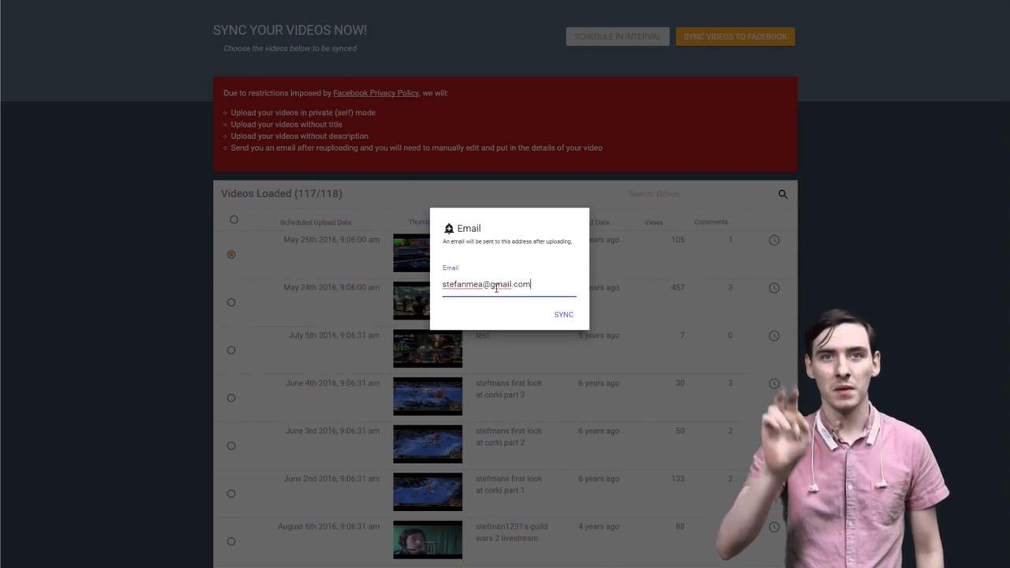
click(563, 315)
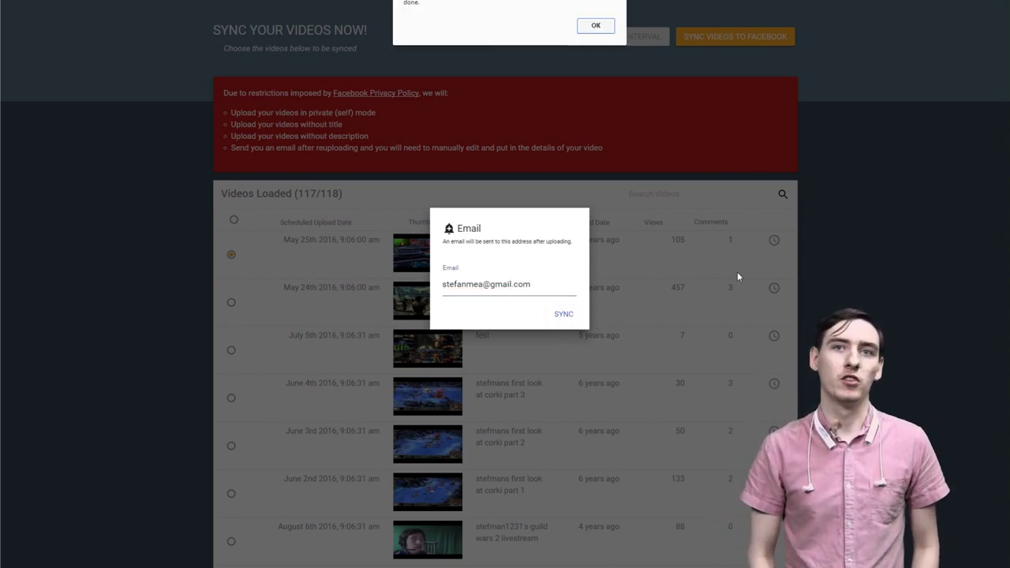
click(594, 26)
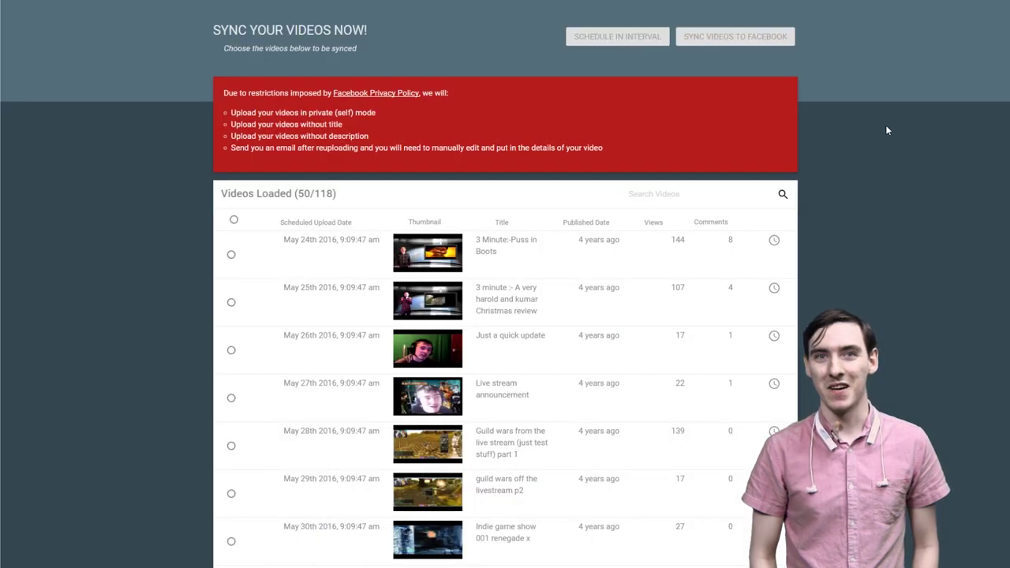
- Select the first two videos, opening and cancelling each one's schedule popup without changes
click(231, 254)
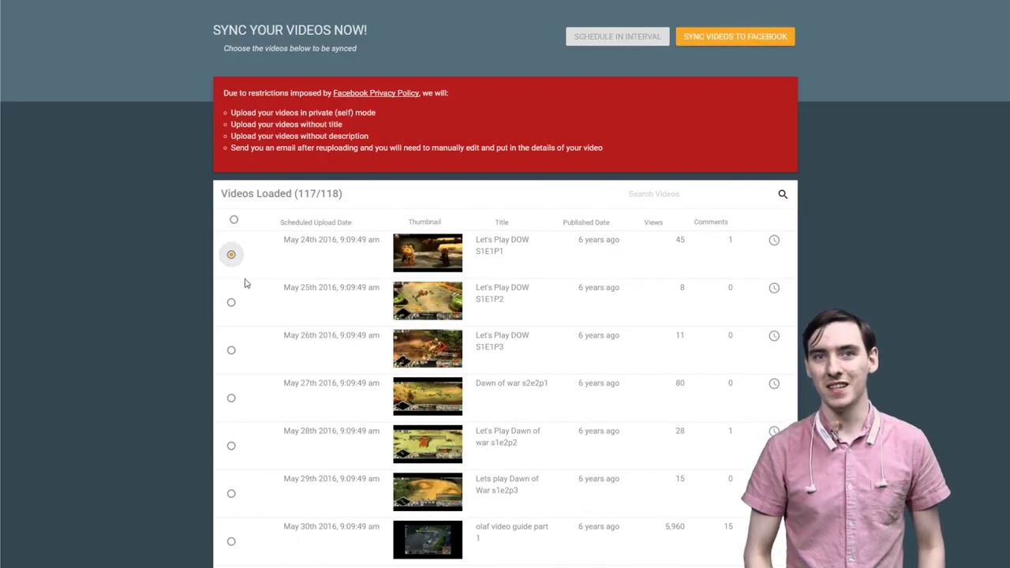
click(231, 305)
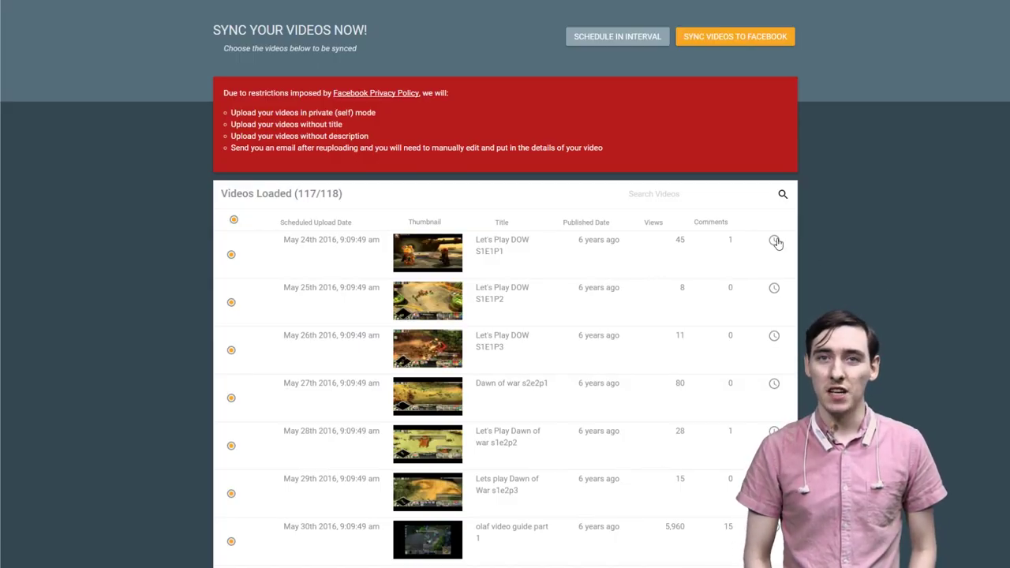
click(775, 241)
click(704, 319)
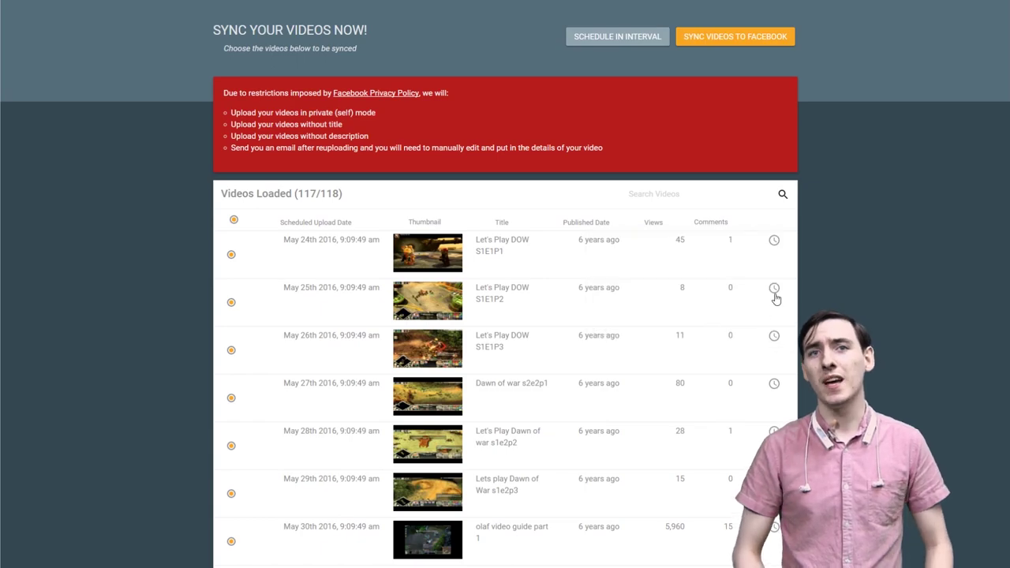
click(774, 289)
click(704, 367)
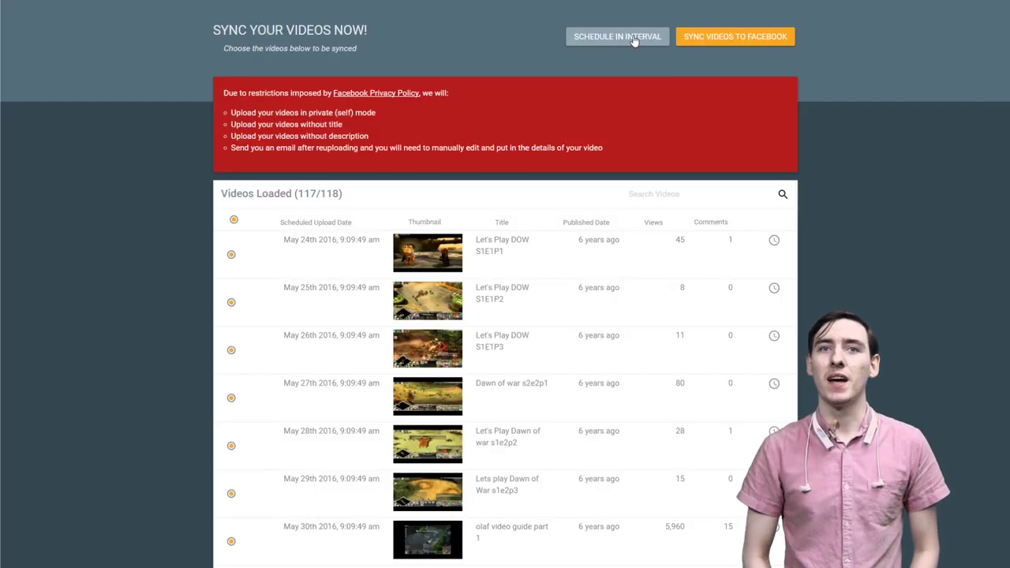
- Interval-schedule the selection every 3 days from 05/25/2016 09:09 AM, Let's Play DOW S1E1P1 third
click(634, 38)
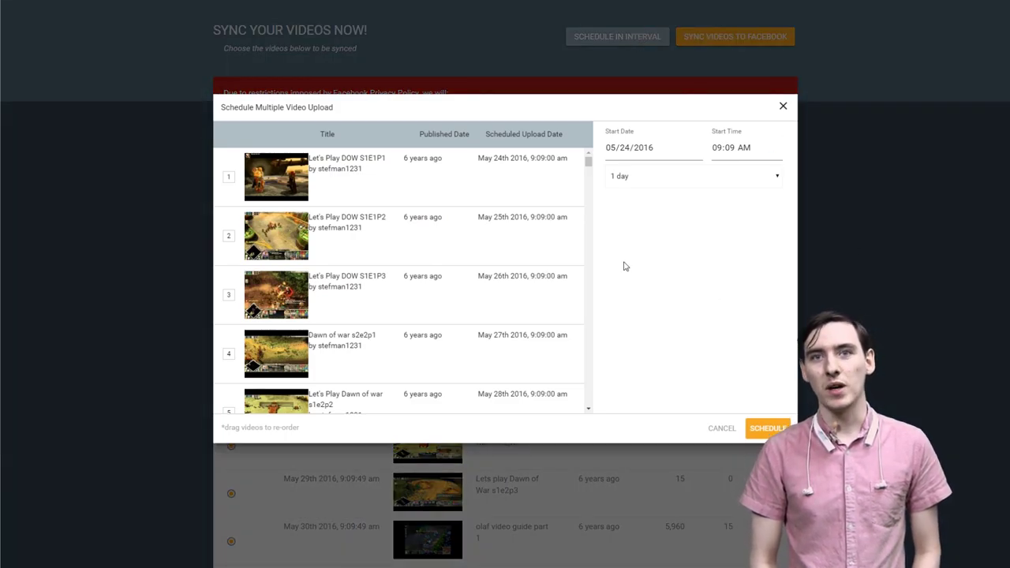
drag(359, 269, 365, 175)
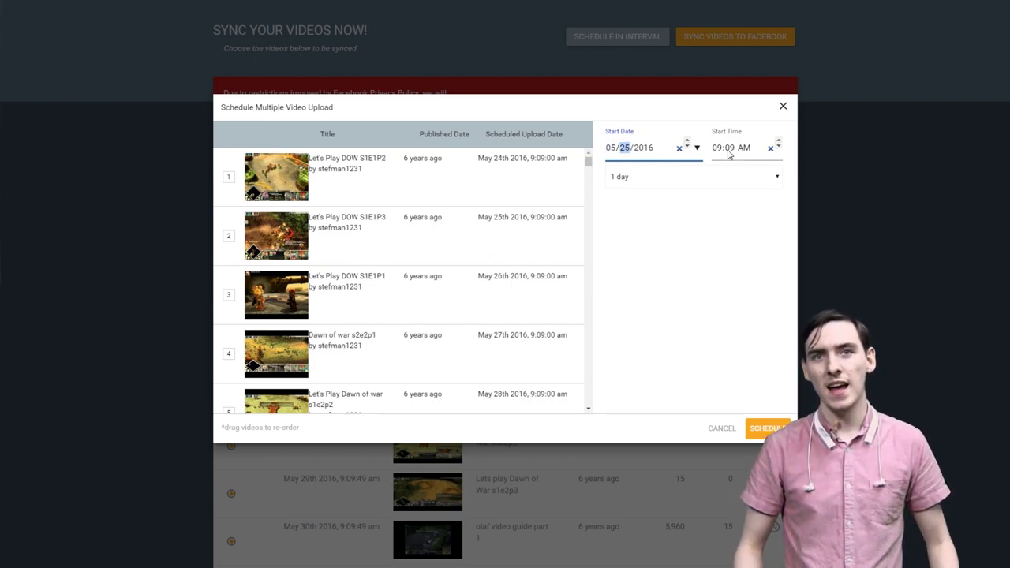
click(709, 176)
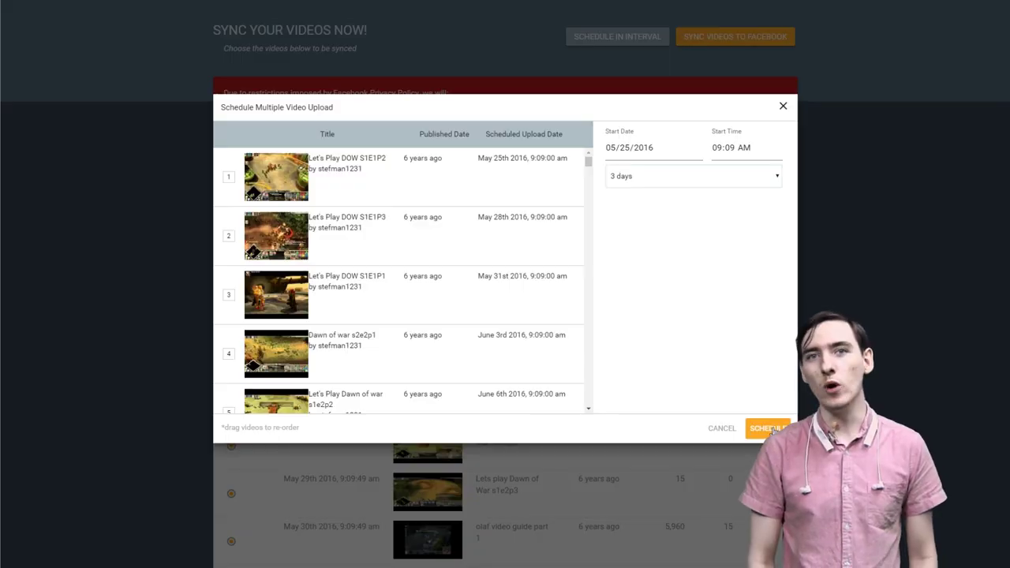
click(766, 428)
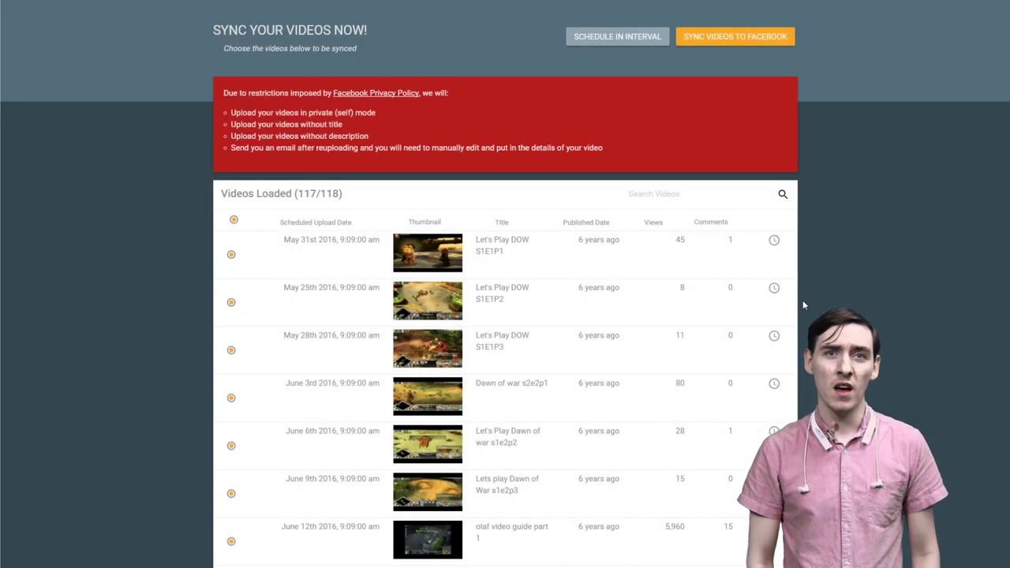
- Accept the Facebook page for the scheduled batch, enter the notification e-mail address, and run the sync
click(760, 36)
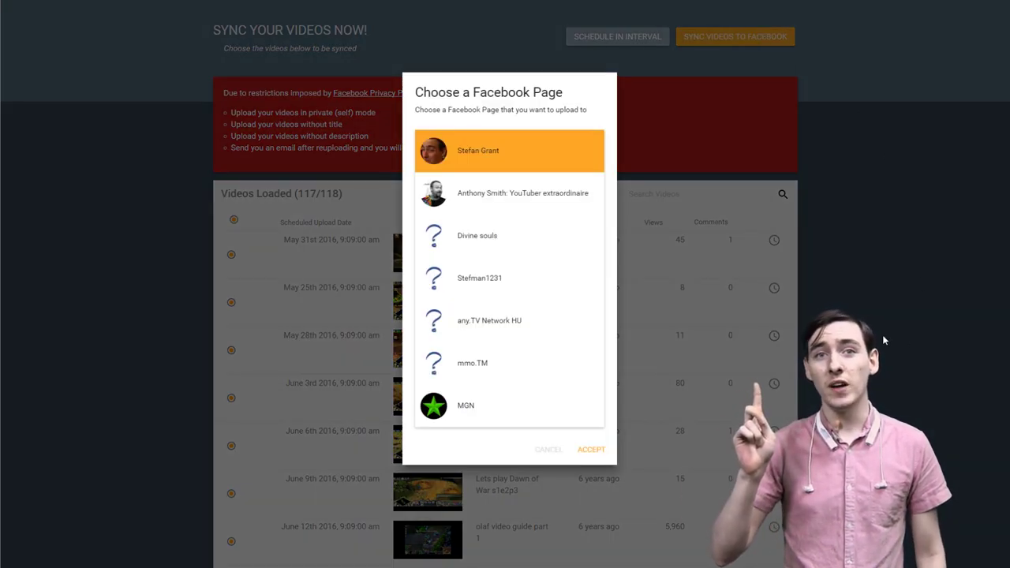
click(597, 450)
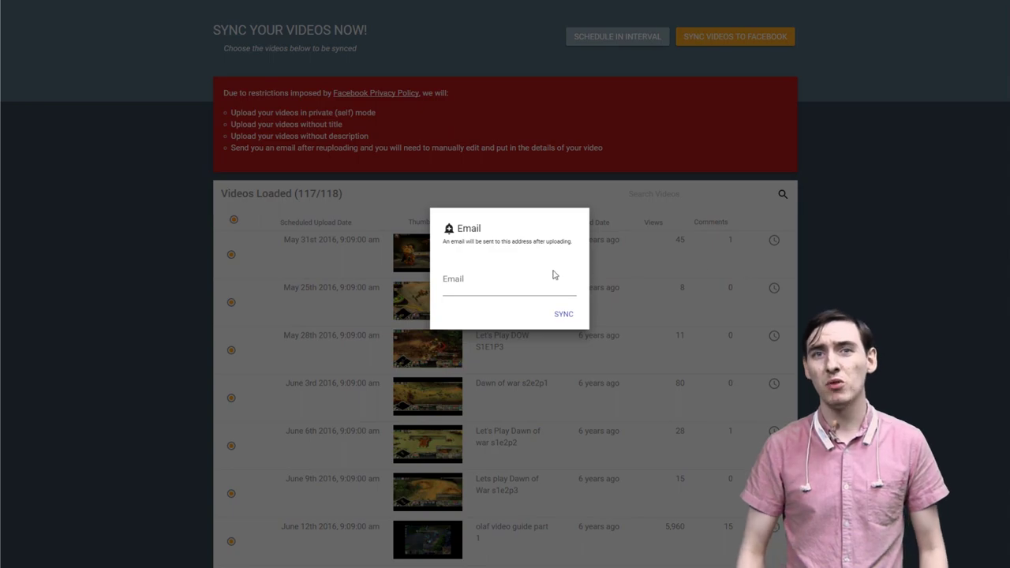
click(518, 280)
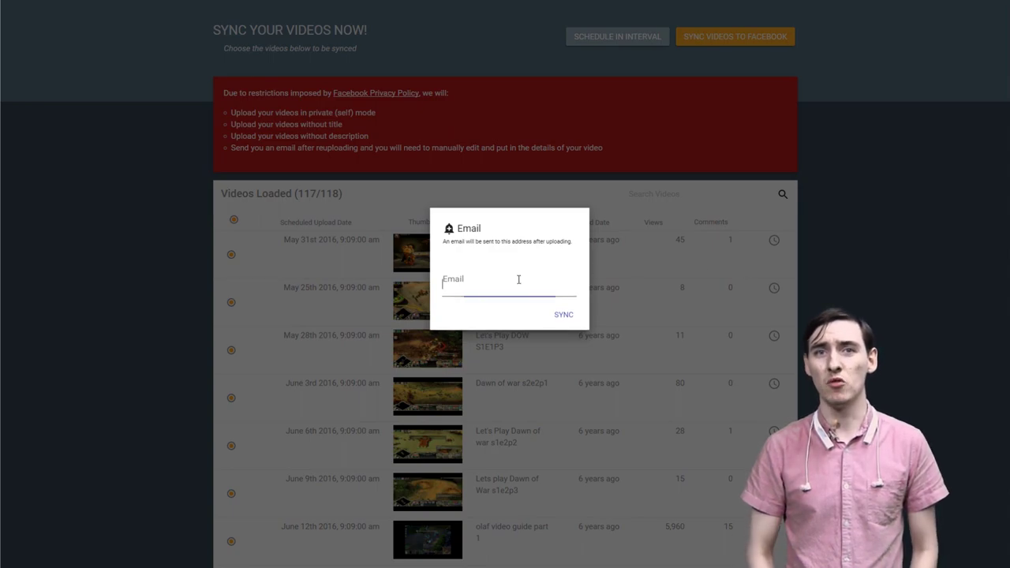
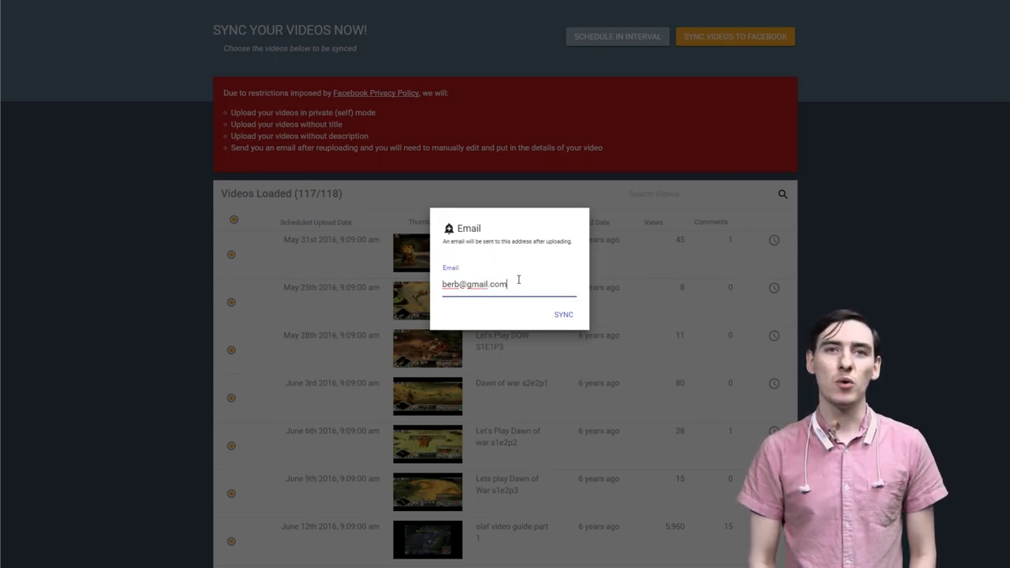
click(563, 315)
click(596, 26)
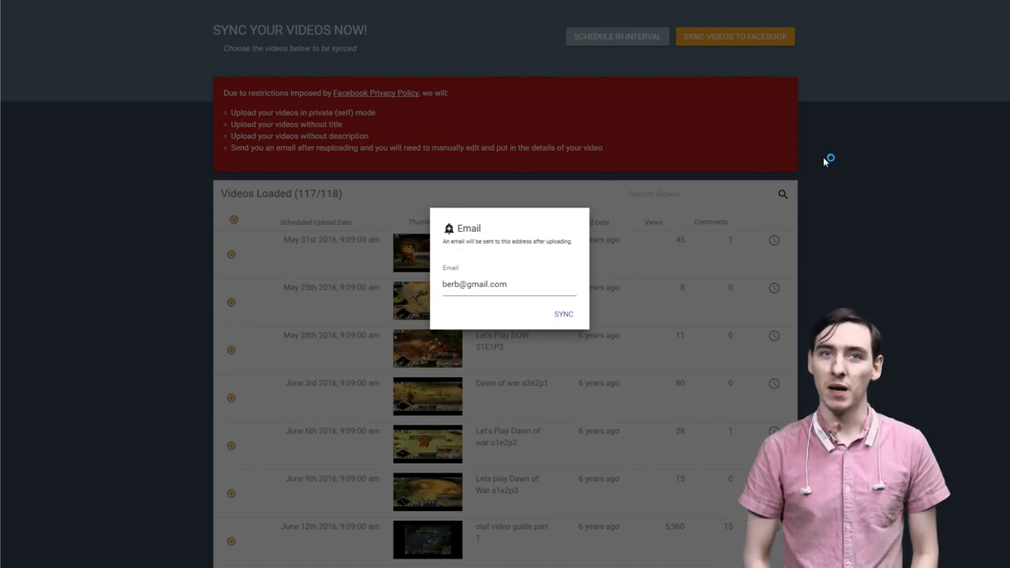